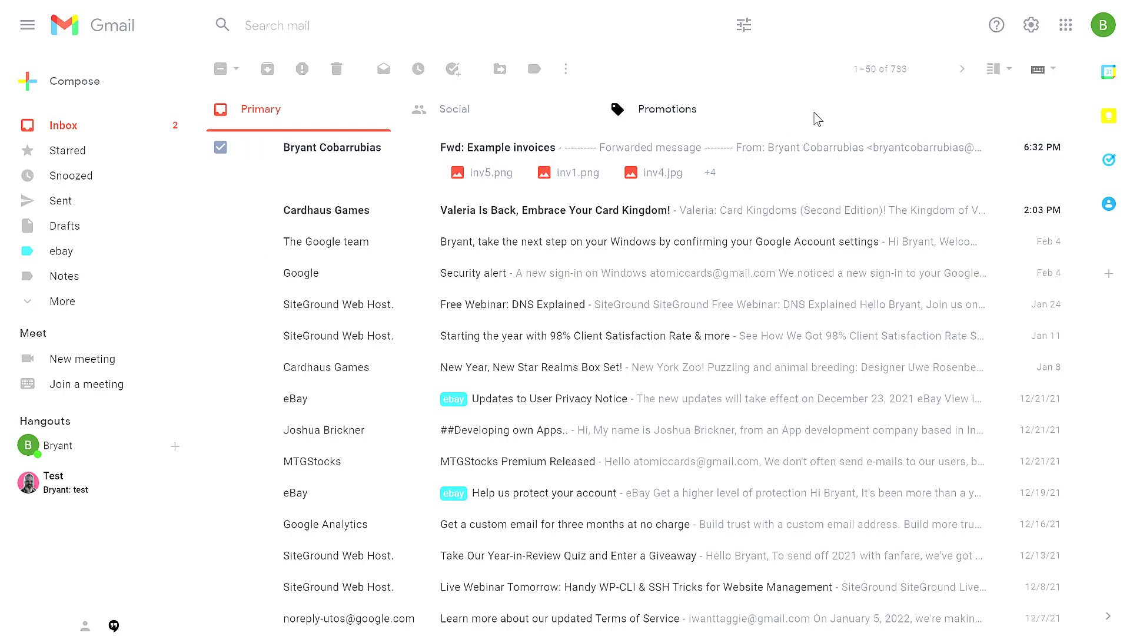
click(1031, 27)
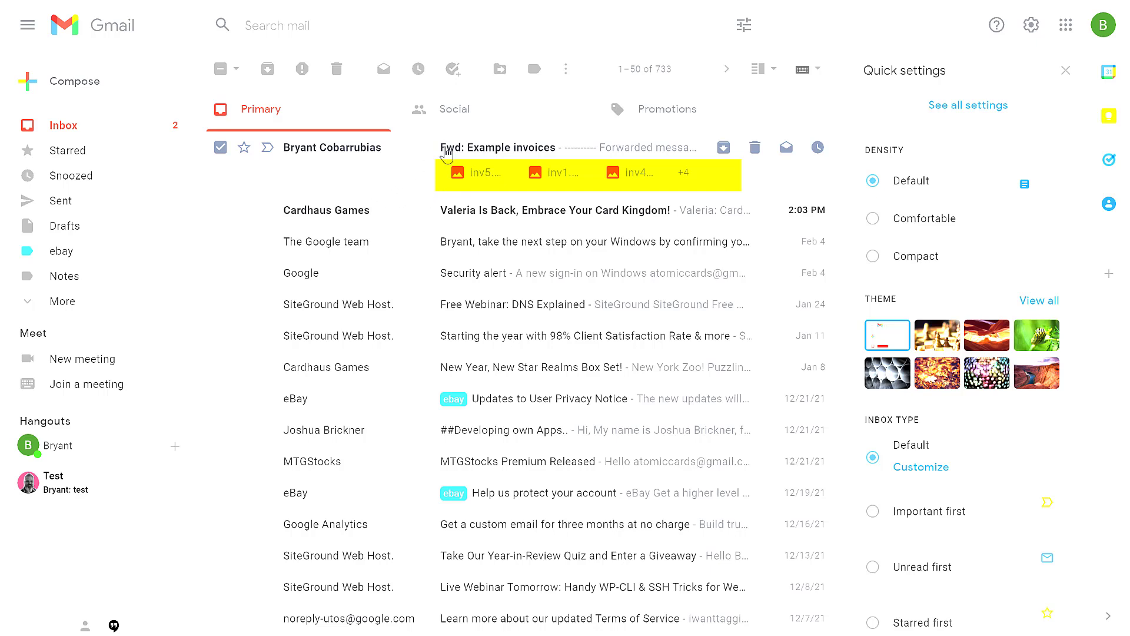
click(913, 222)
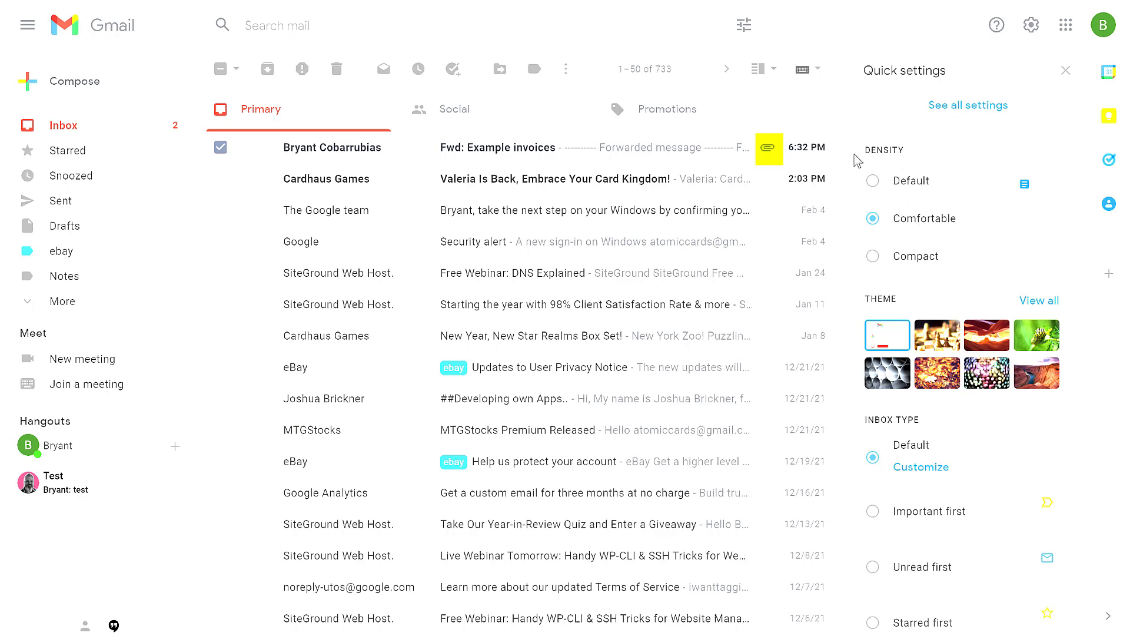
click(914, 261)
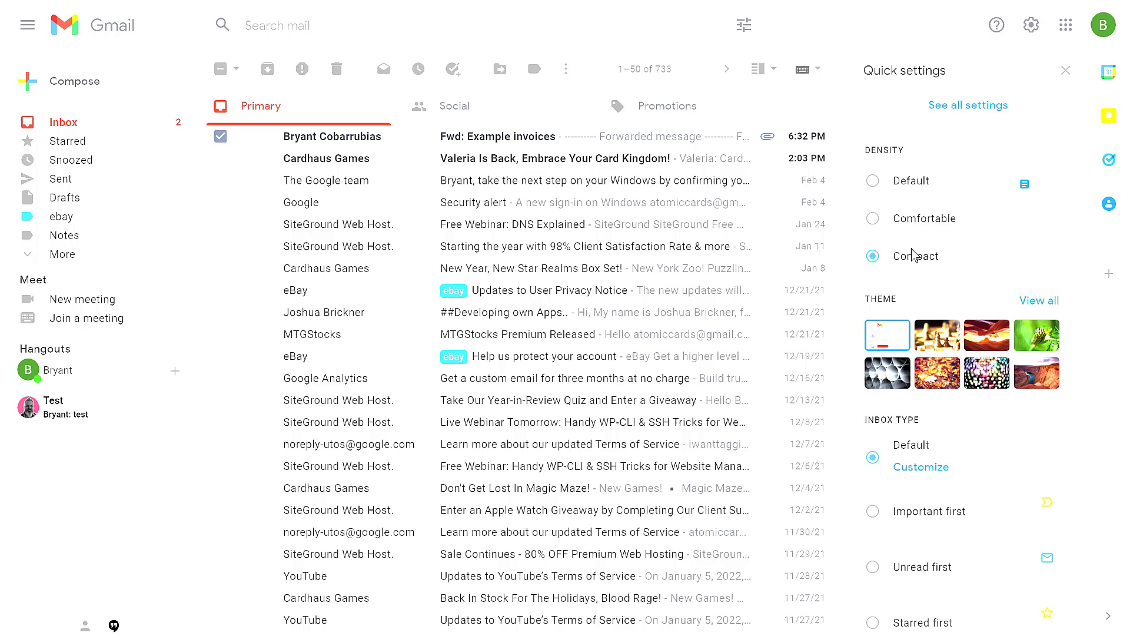
click(895, 186)
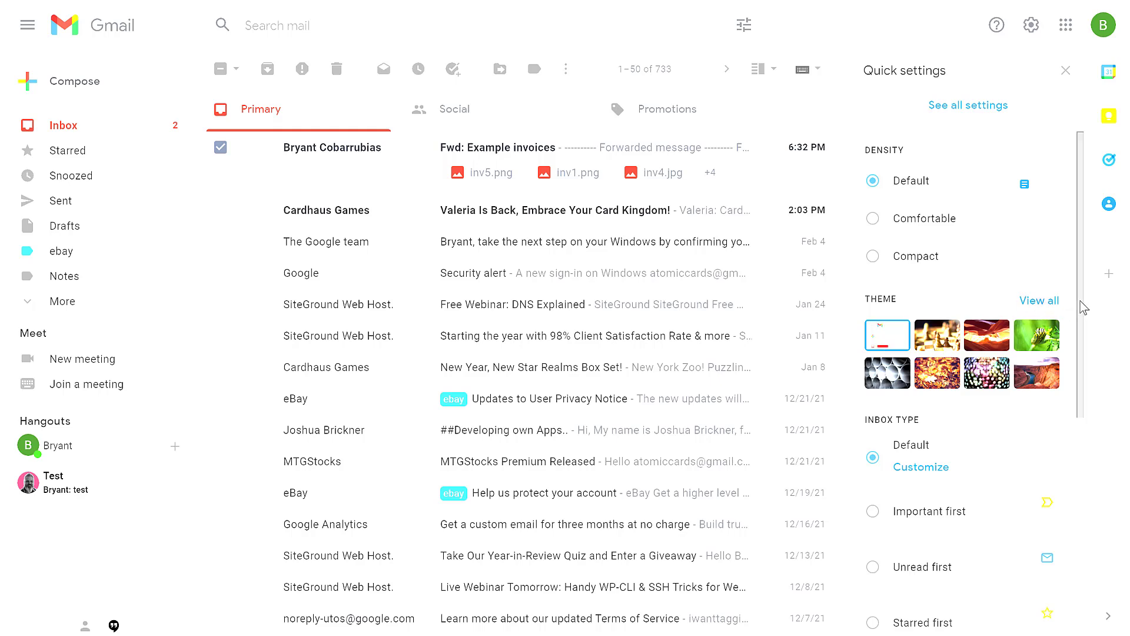
click(1042, 306)
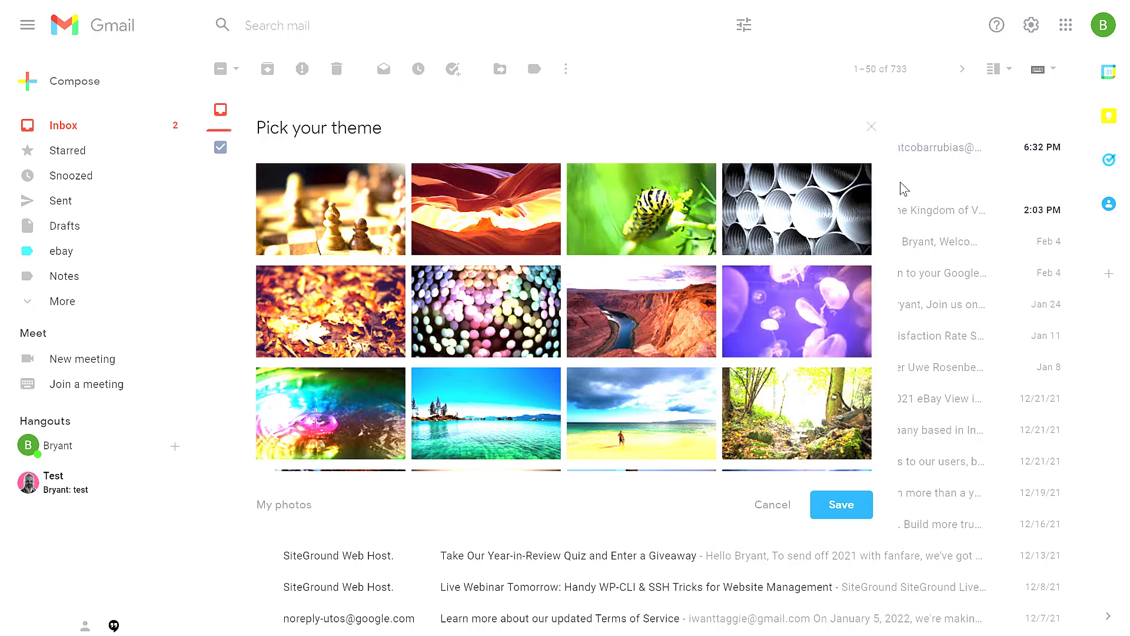
scroll(875, 271, down, 10)
click(525, 362)
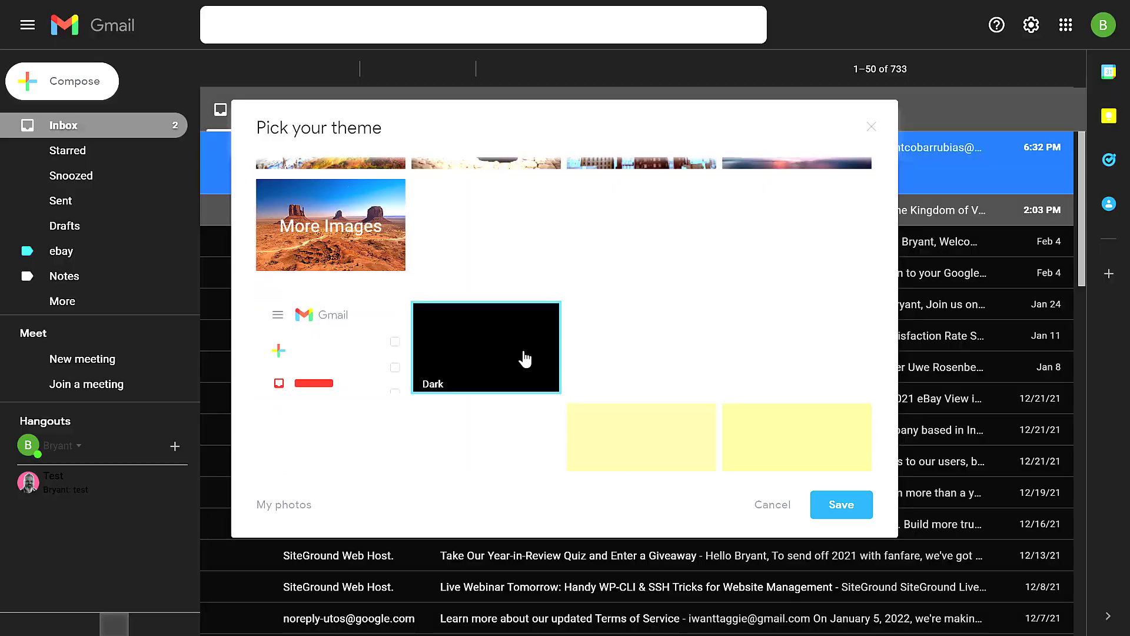
click(354, 357)
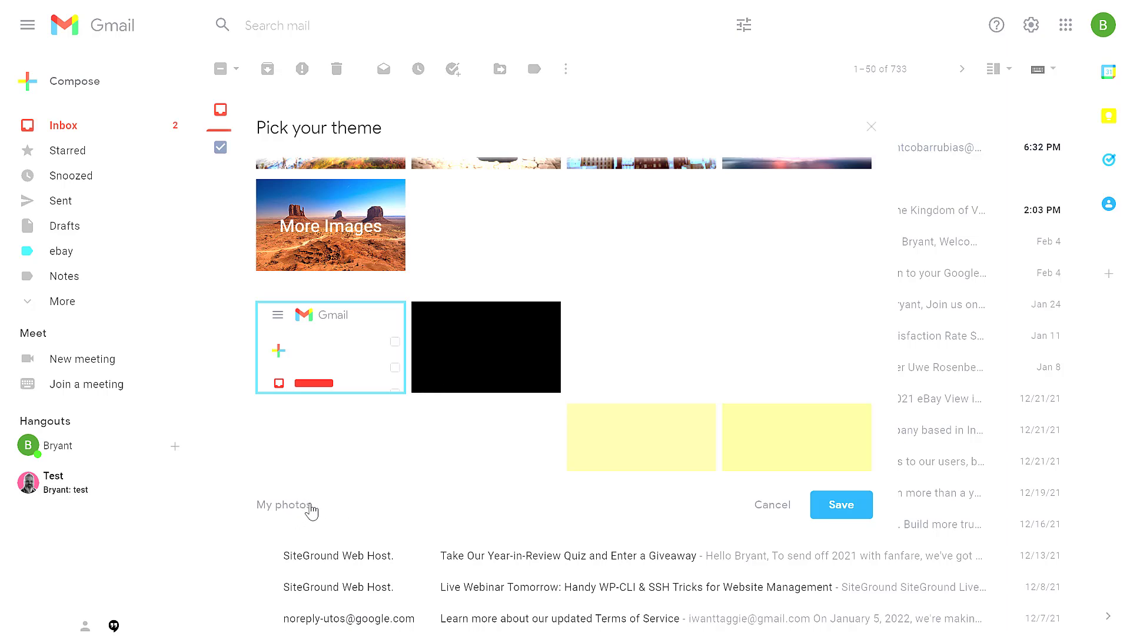
click(842, 505)
scroll(989, 306, down, 3)
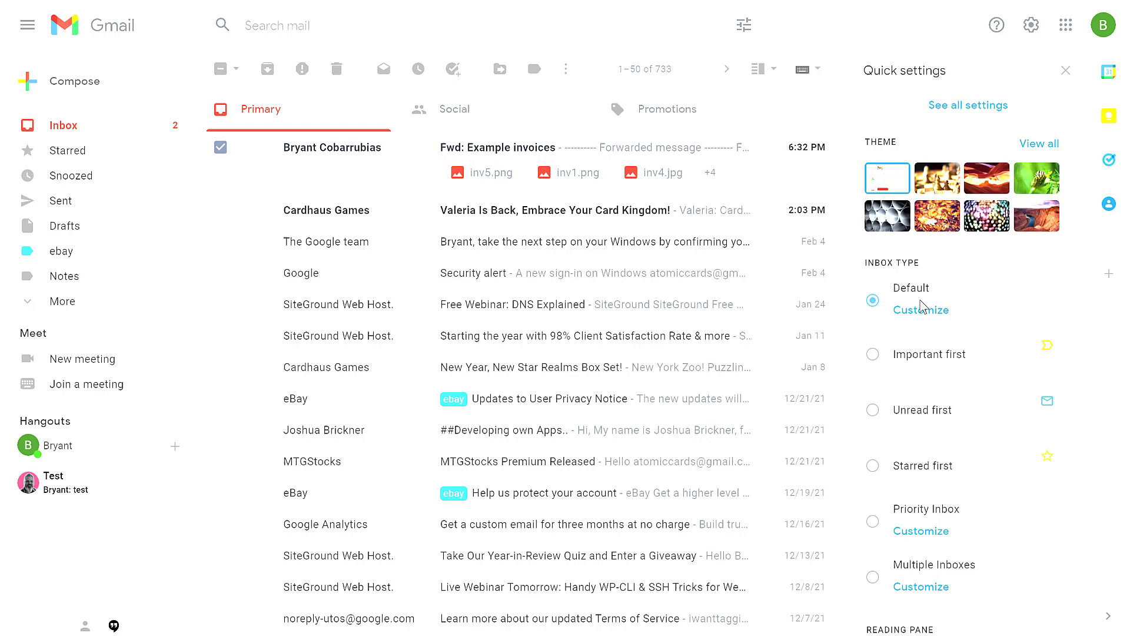
scroll(922, 307, down, 1)
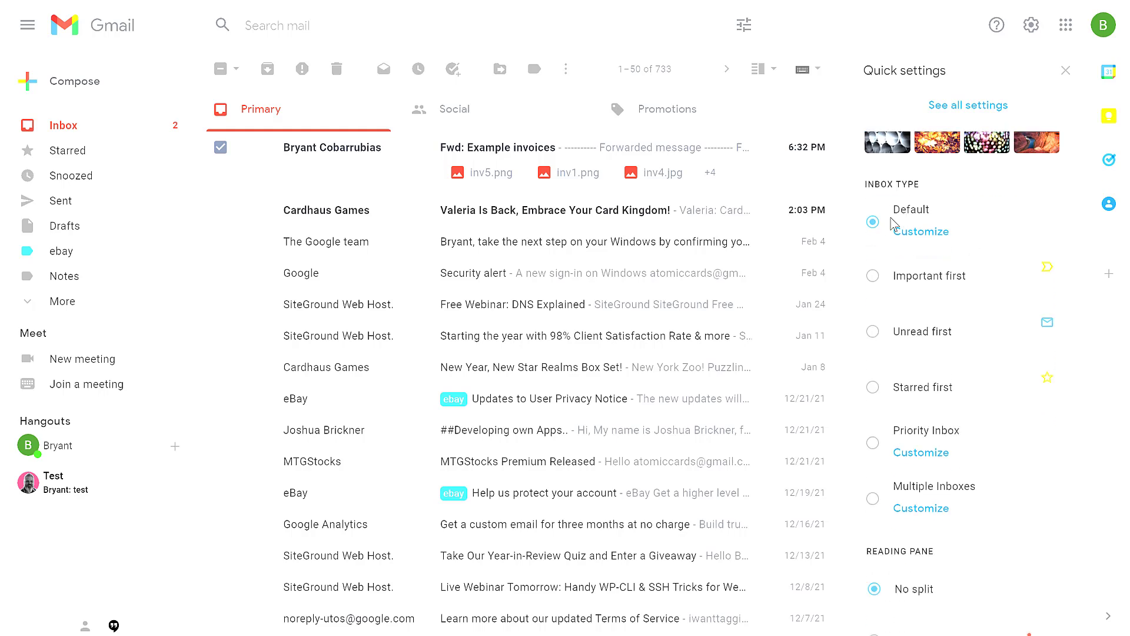
click(921, 231)
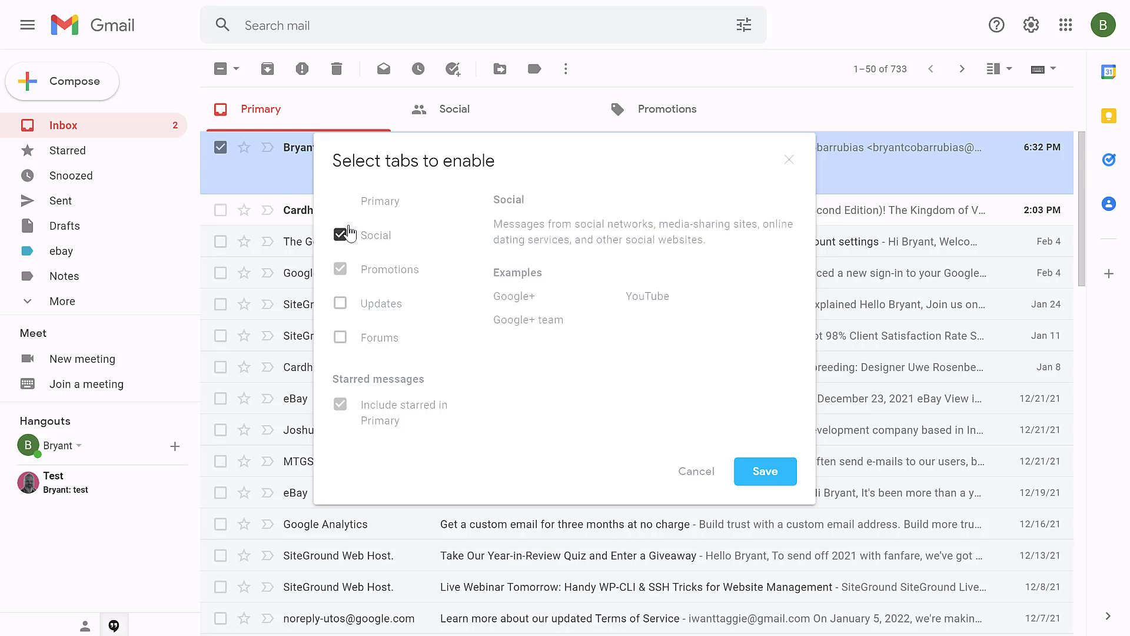
click(348, 234)
click(341, 271)
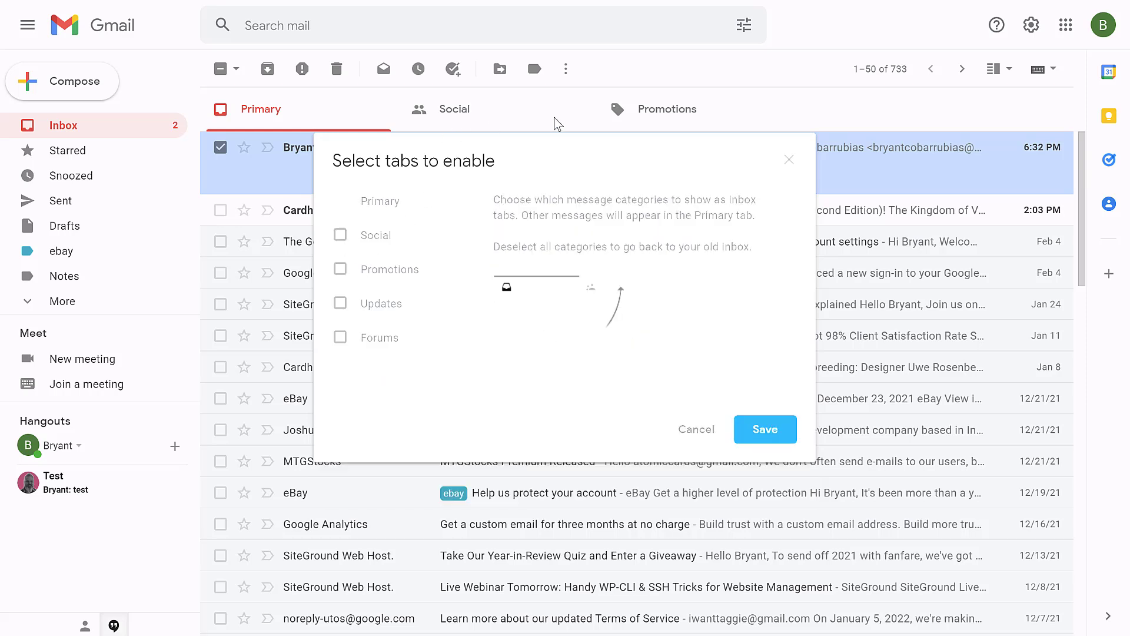
mouse_move(394, 242)
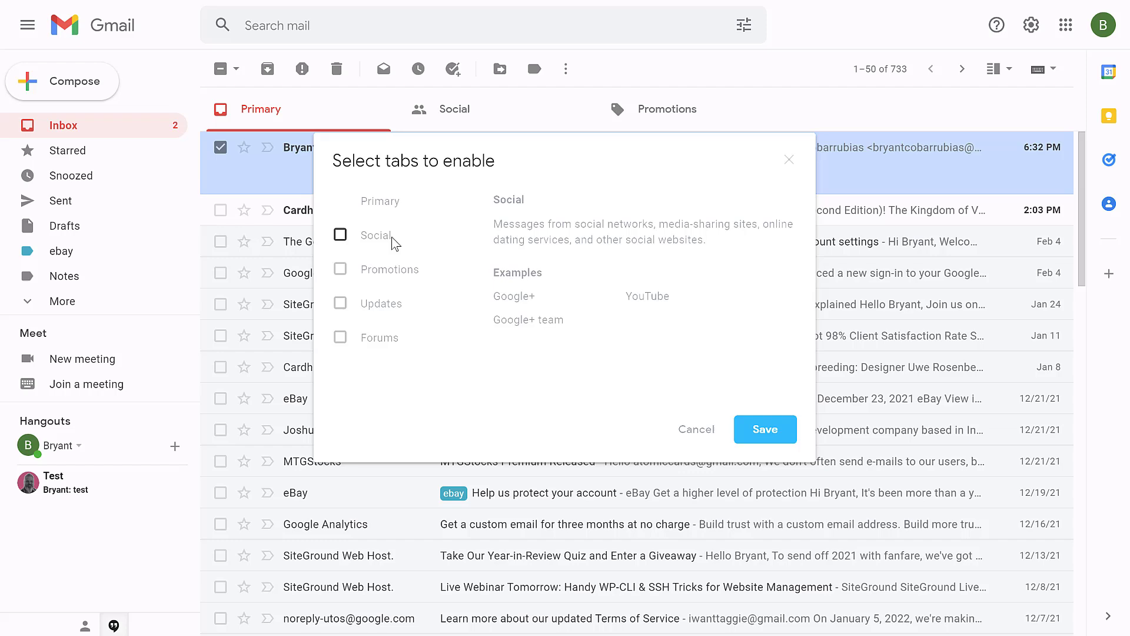
click(770, 439)
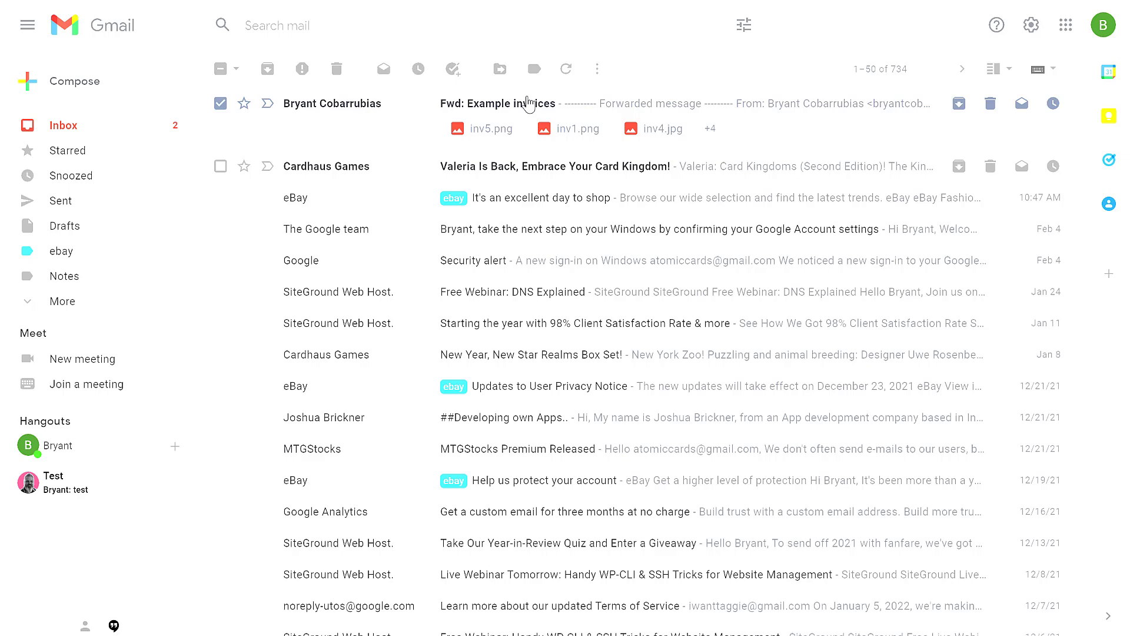
click(1031, 25)
scroll(929, 293, down, 4)
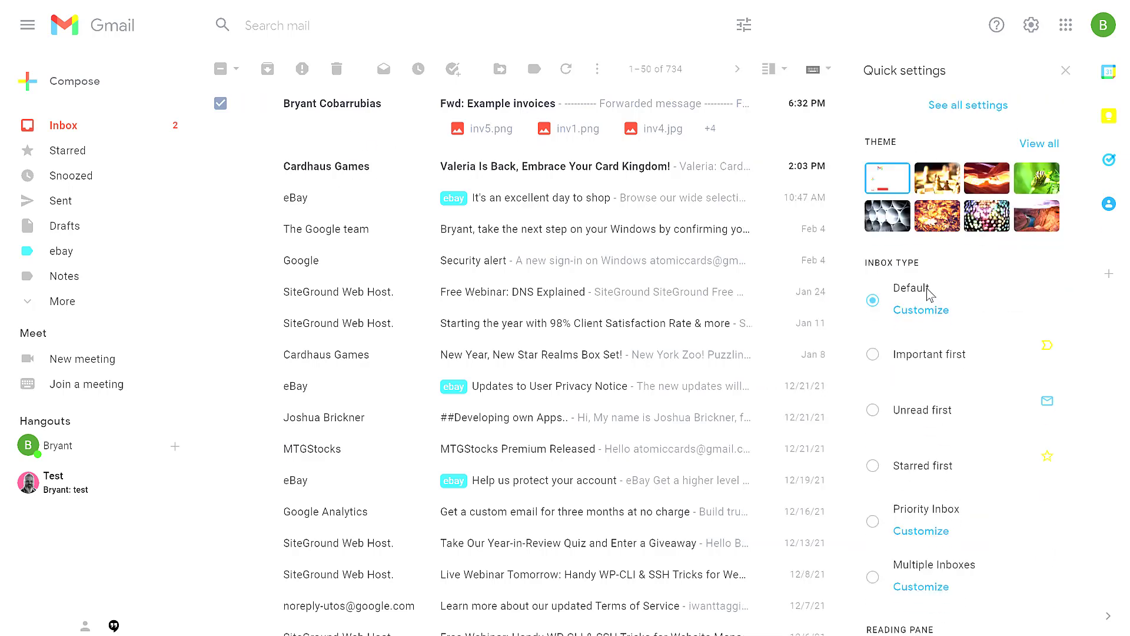
click(921, 310)
click(341, 256)
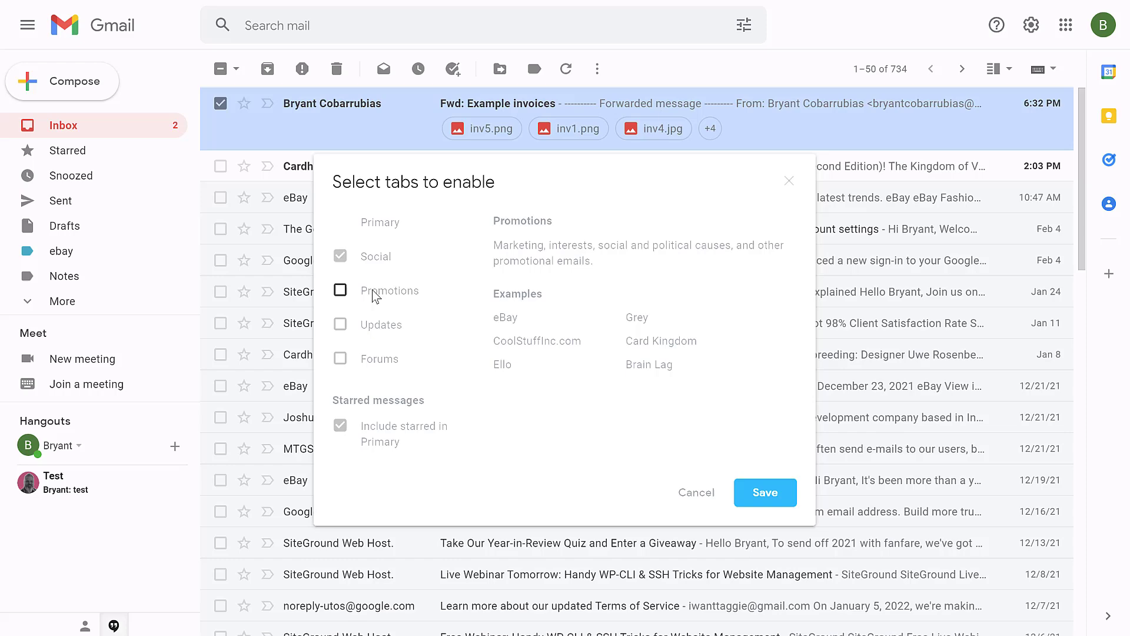
click(372, 295)
click(786, 498)
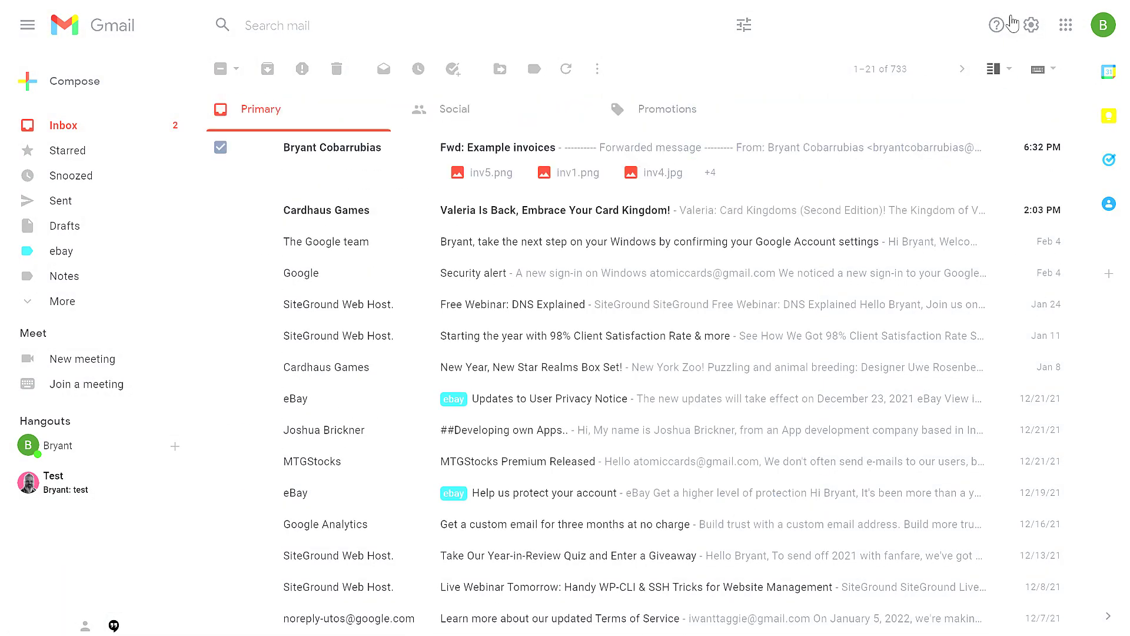
click(1031, 24)
scroll(1022, 324, down, 4)
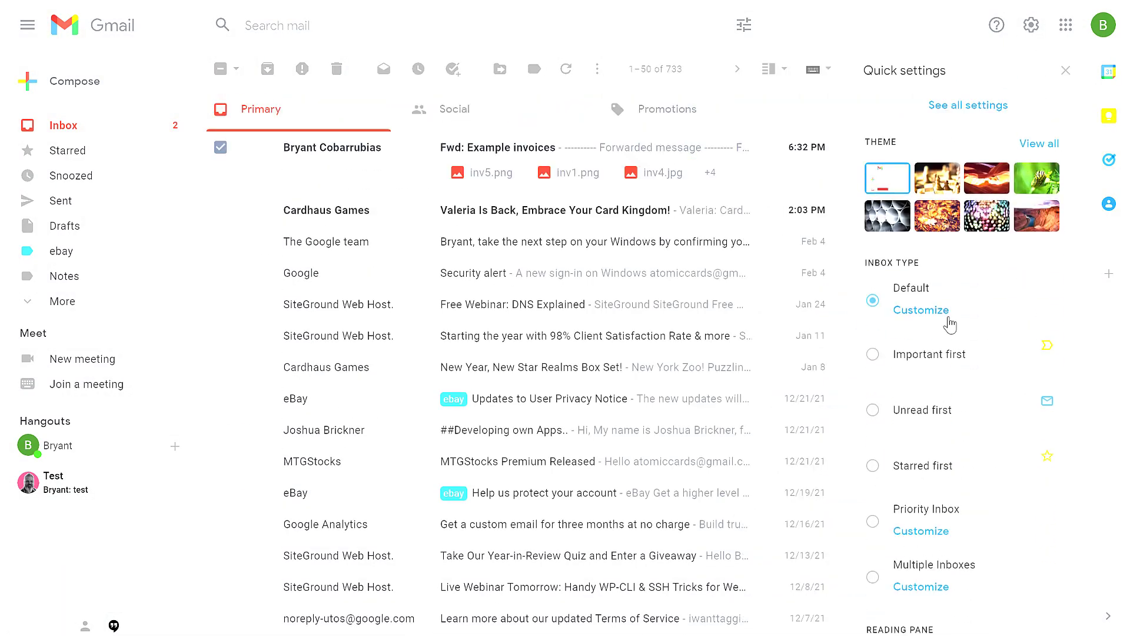
Sort the inbox by Important first and mark the Cardhaus Games conversation important.
click(873, 355)
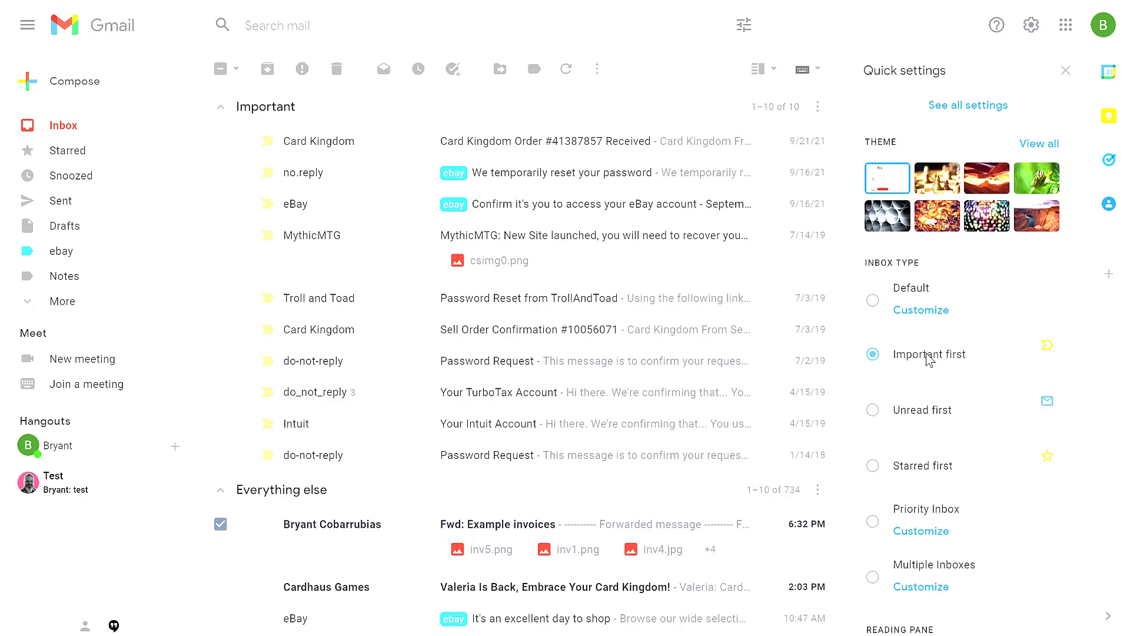
scroll(929, 356, down, 3)
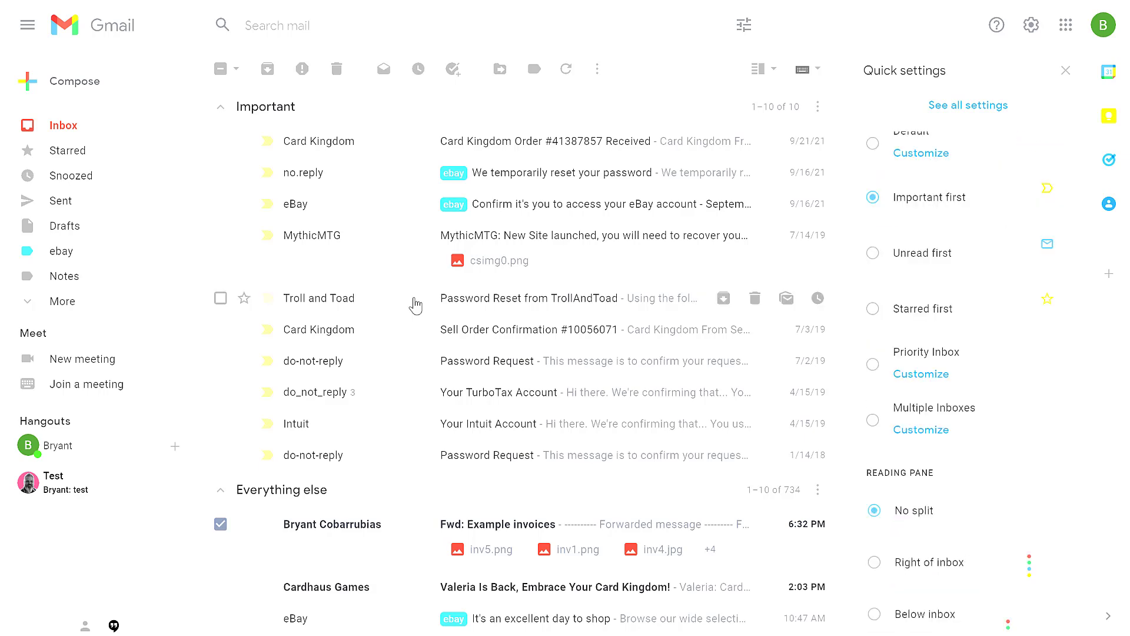
scroll(371, 436, down, 3)
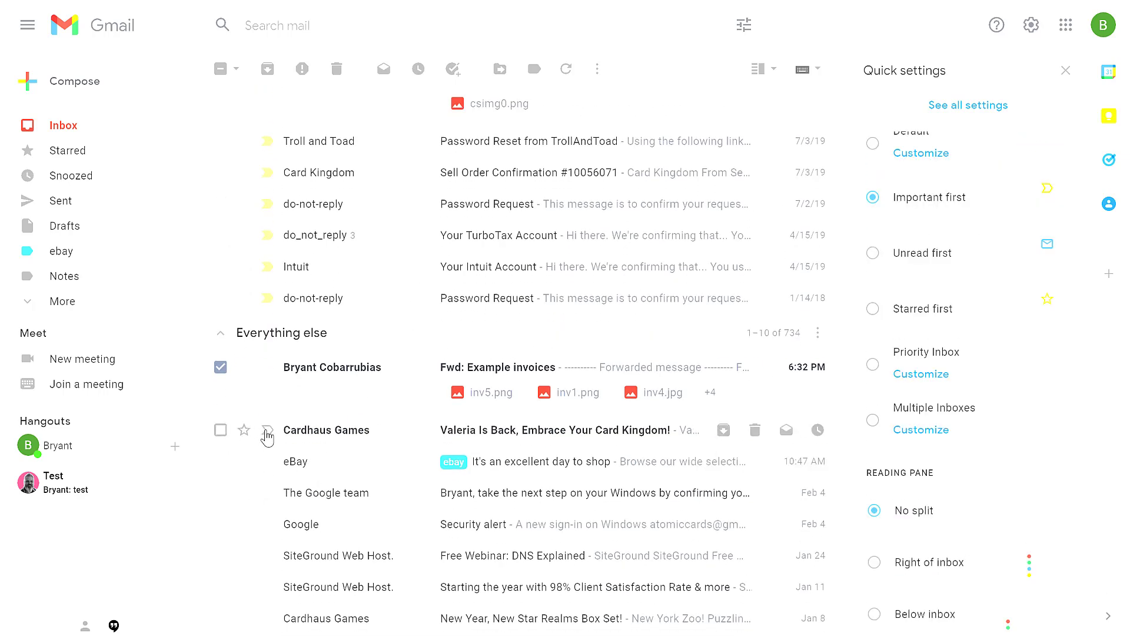
click(268, 431)
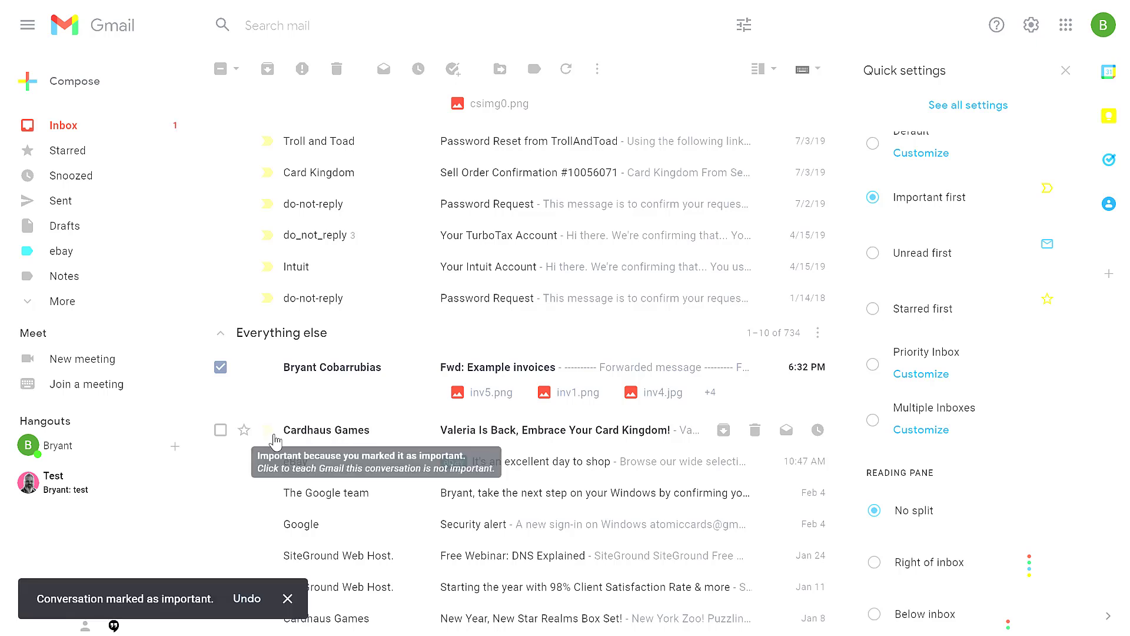
Try Unread first and Starred first, star Cardhaus Games, then choose Priority Inbox.
click(873, 253)
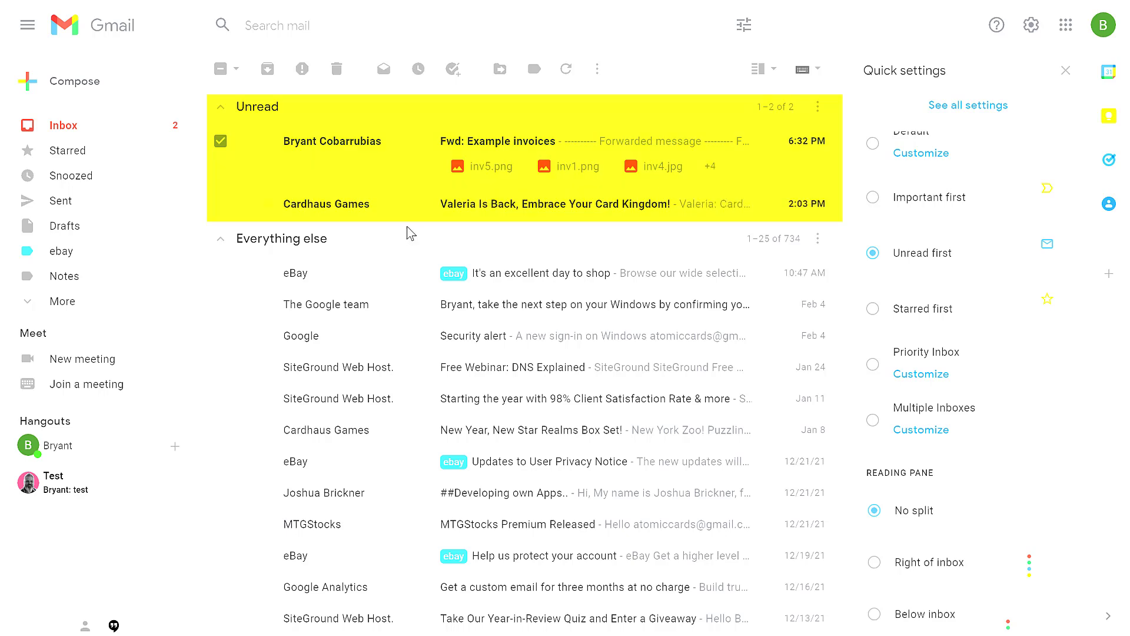
click(893, 312)
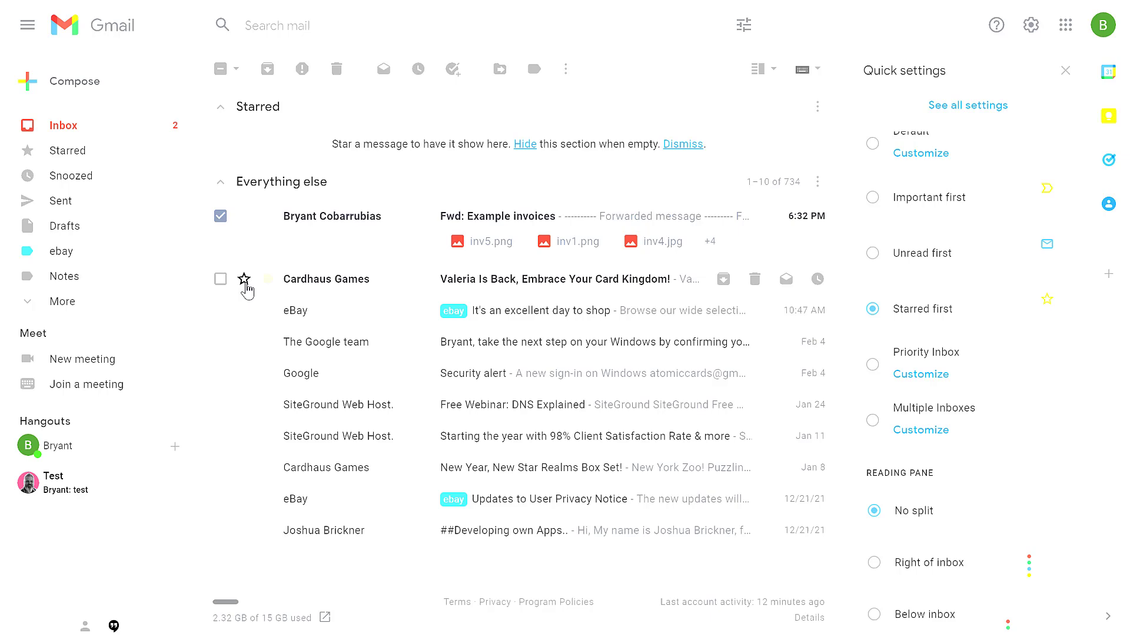
click(245, 281)
click(899, 370)
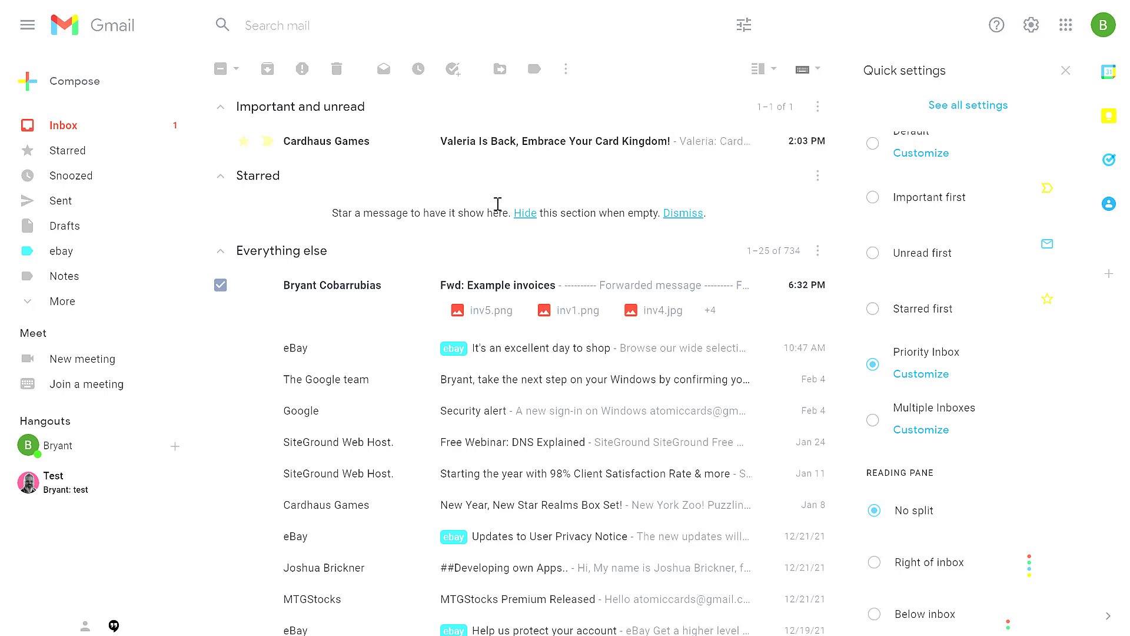
click(926, 376)
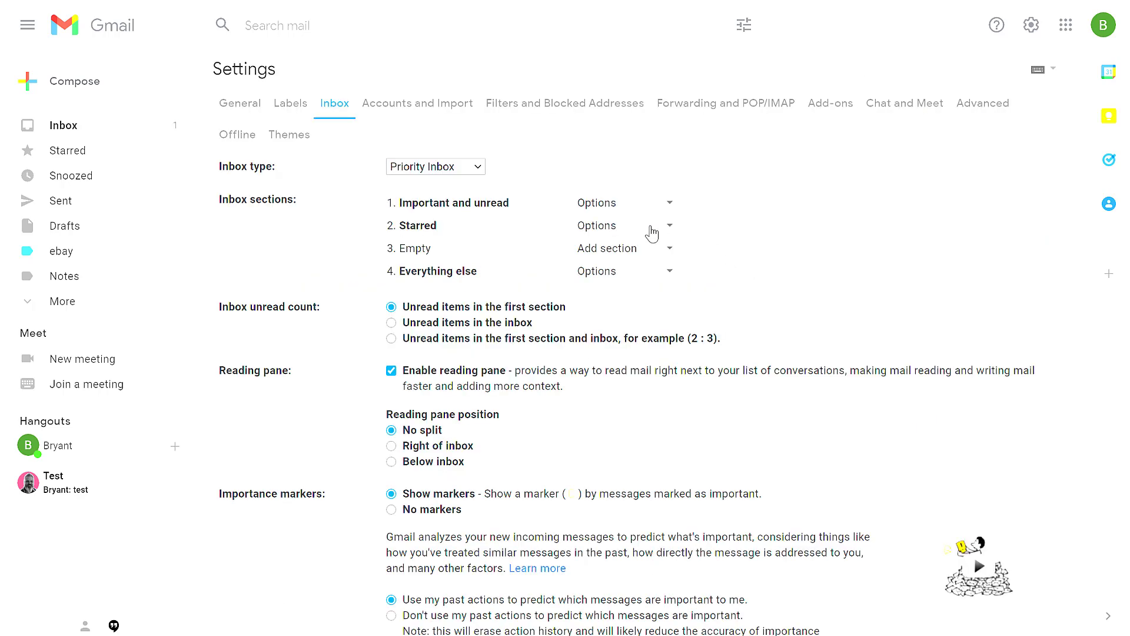
click(647, 226)
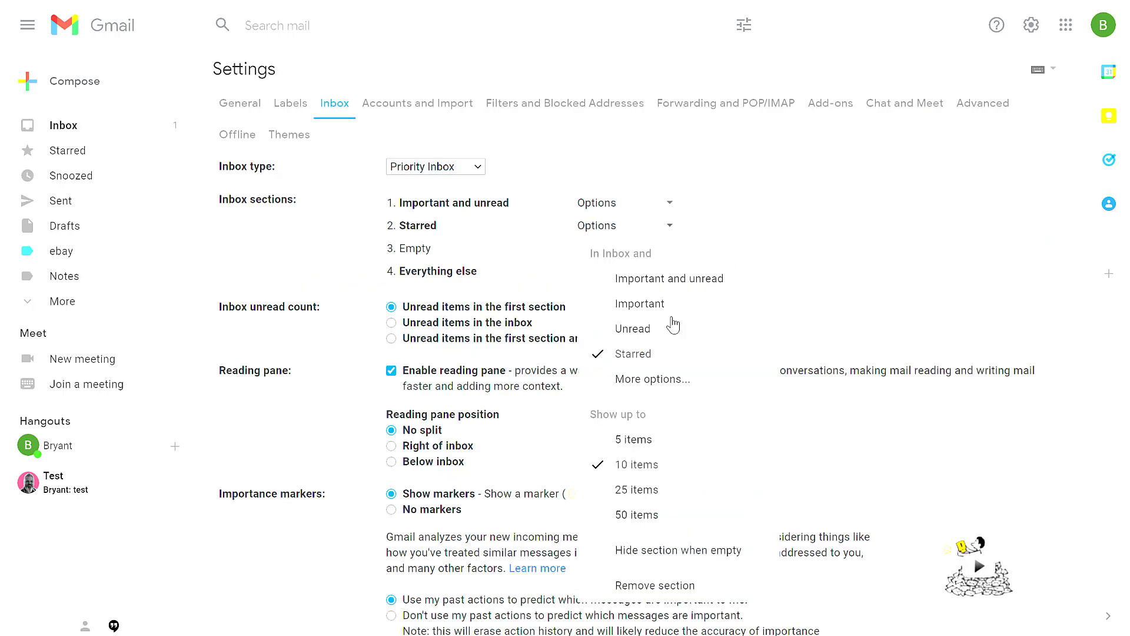
click(799, 255)
click(670, 249)
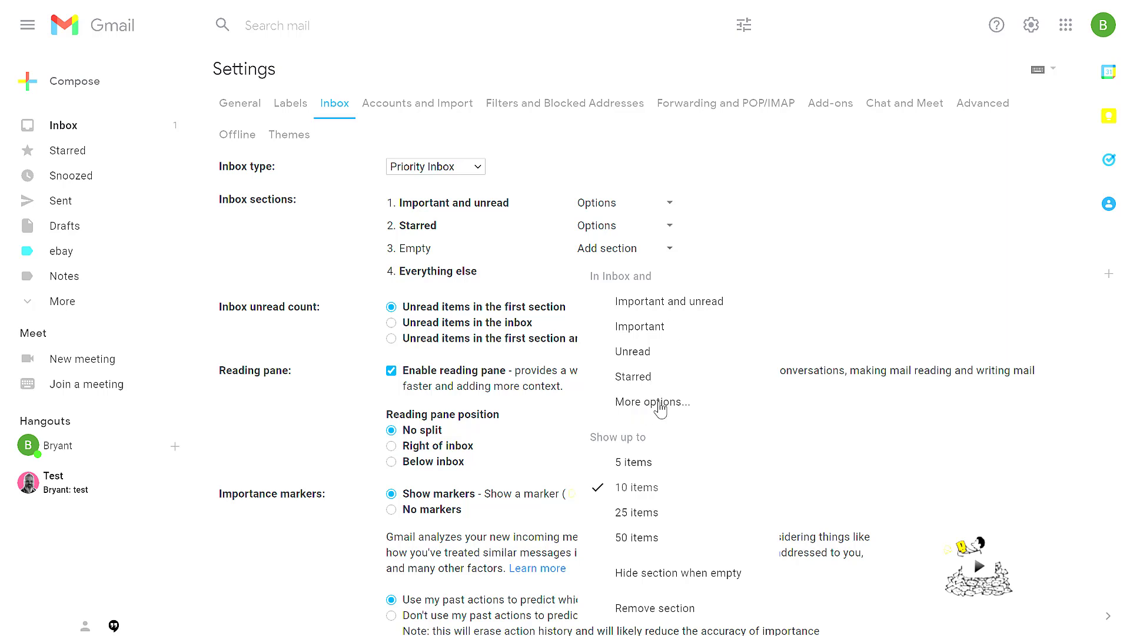
click(661, 404)
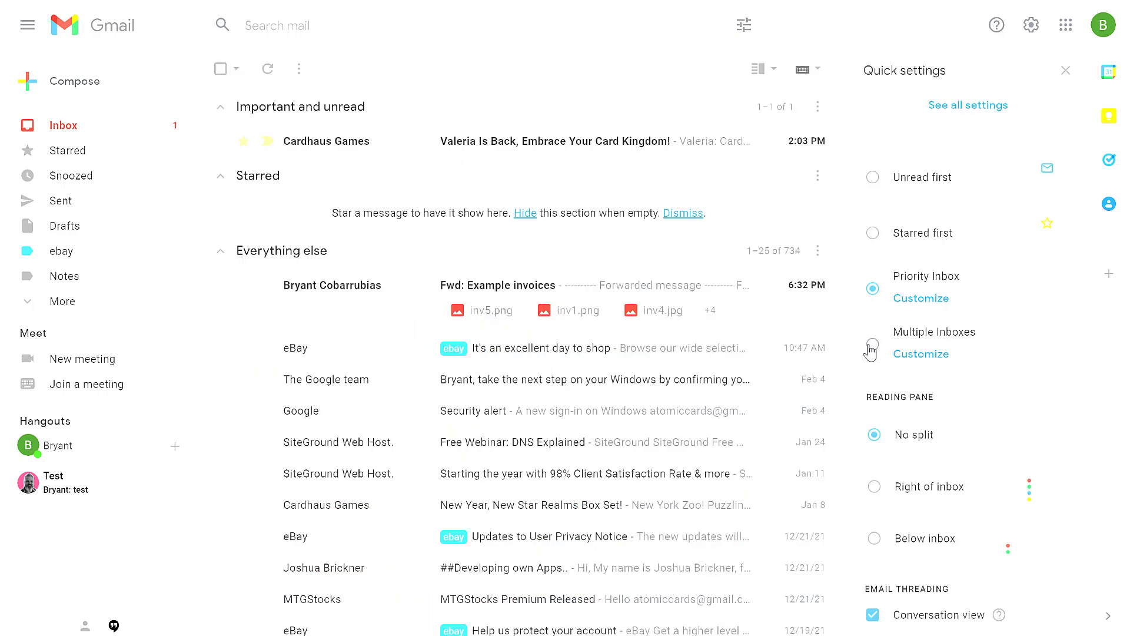
Switch to Multiple Inboxes and save section 3 named 'ebay' in its customization settings.
click(872, 346)
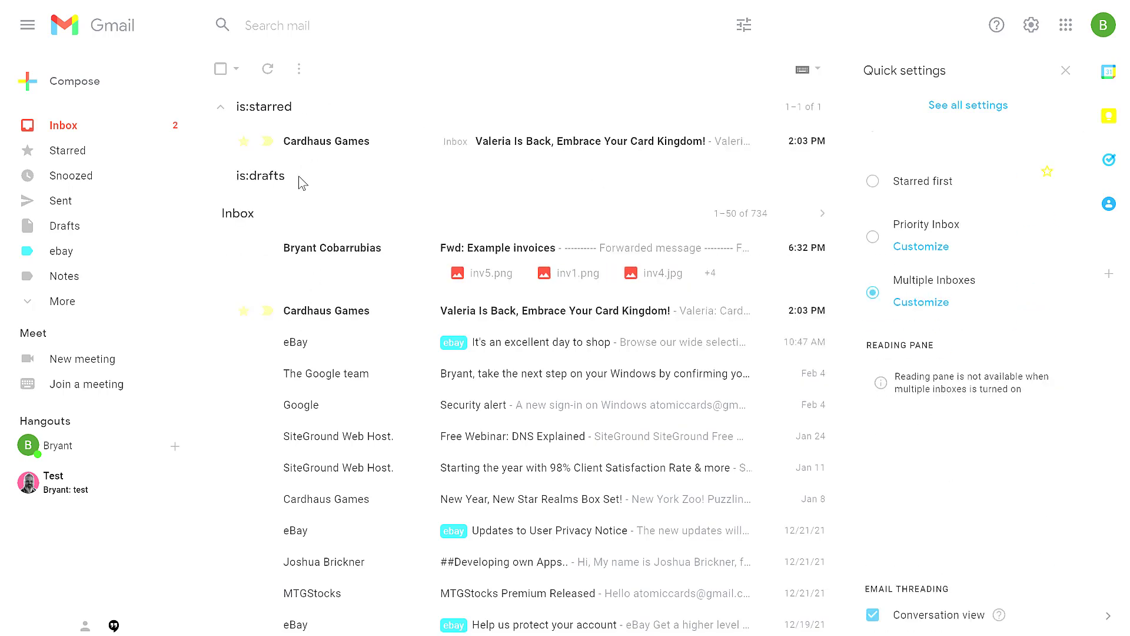
click(946, 306)
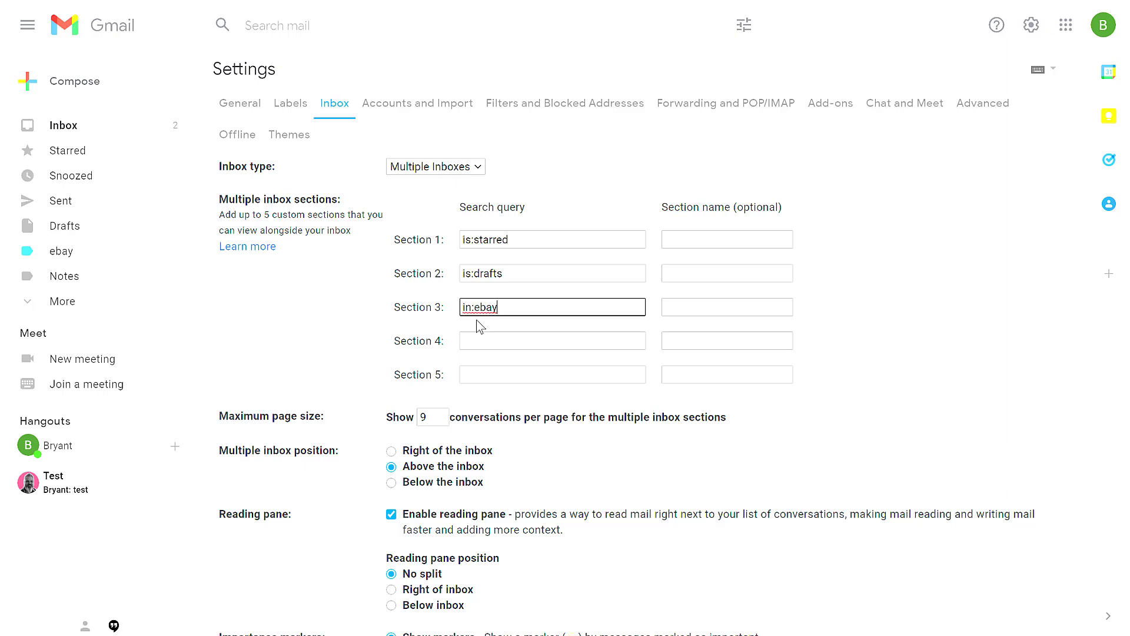
click(695, 306)
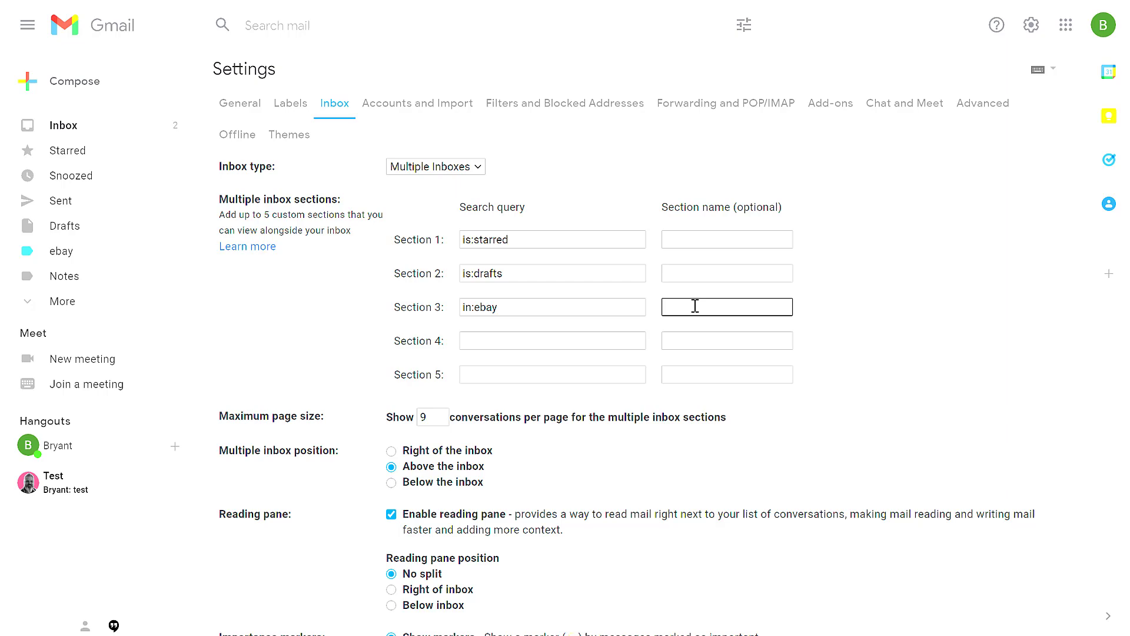
text(ebay)
scroll(677, 465, down, 5)
click(607, 562)
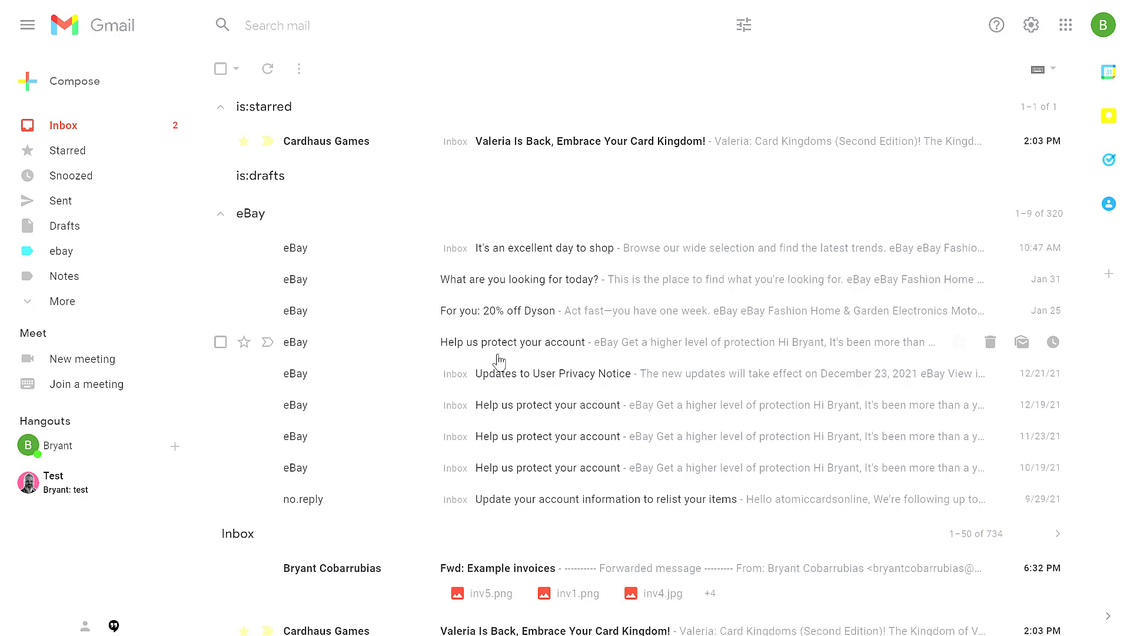
click(1031, 25)
Show the reading pane right of the inbox and open the Cardhaus Games email in it.
scroll(961, 383, down, 6)
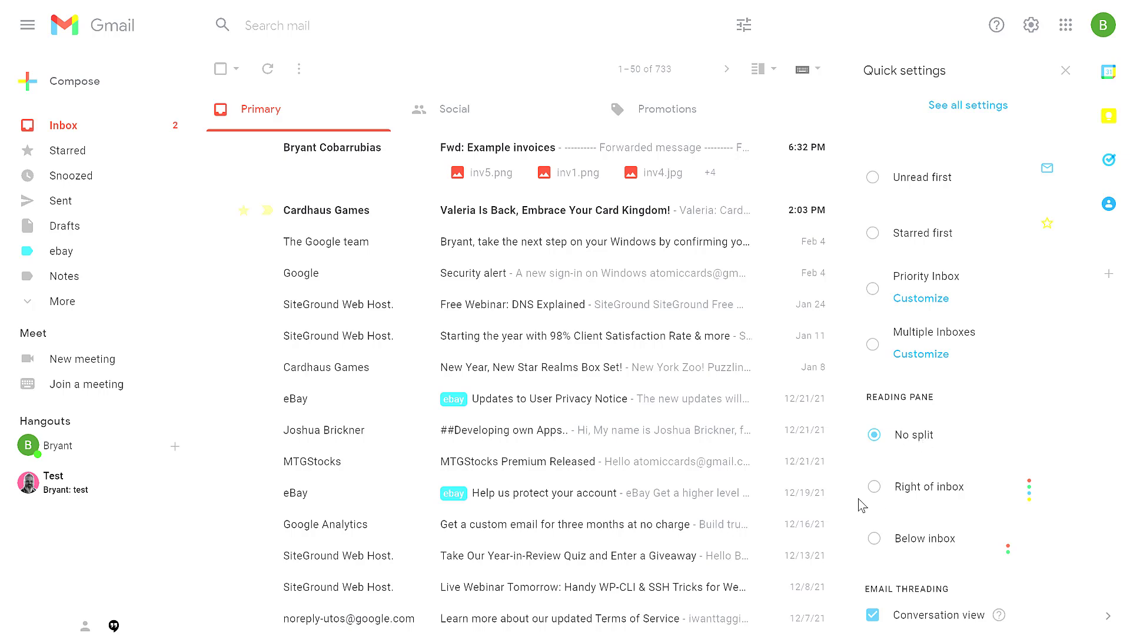
click(874, 490)
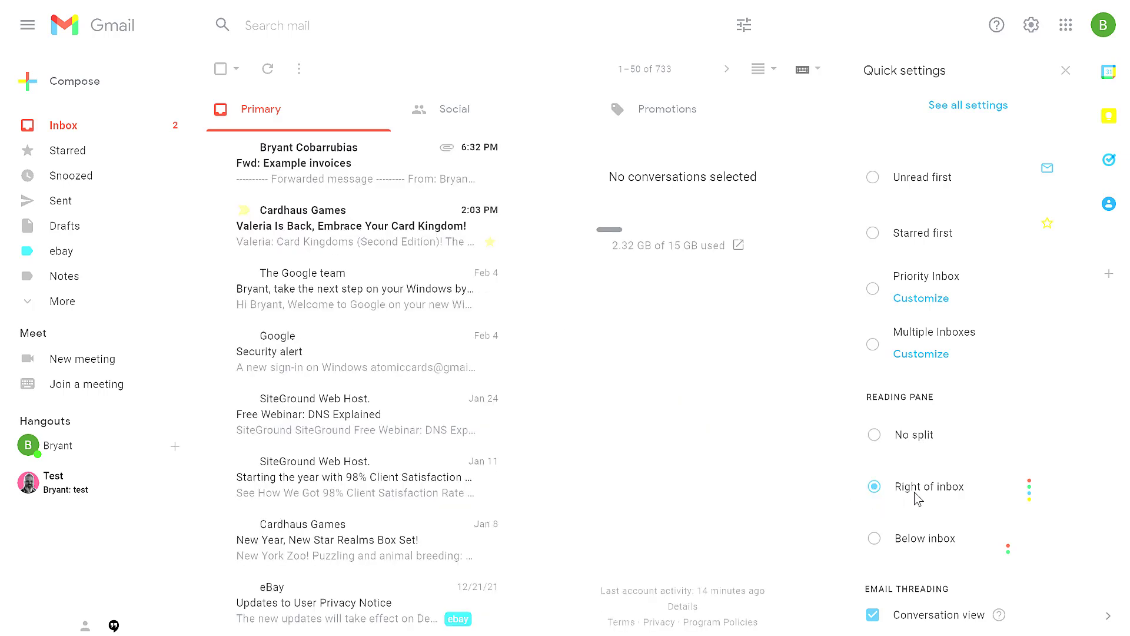
click(298, 230)
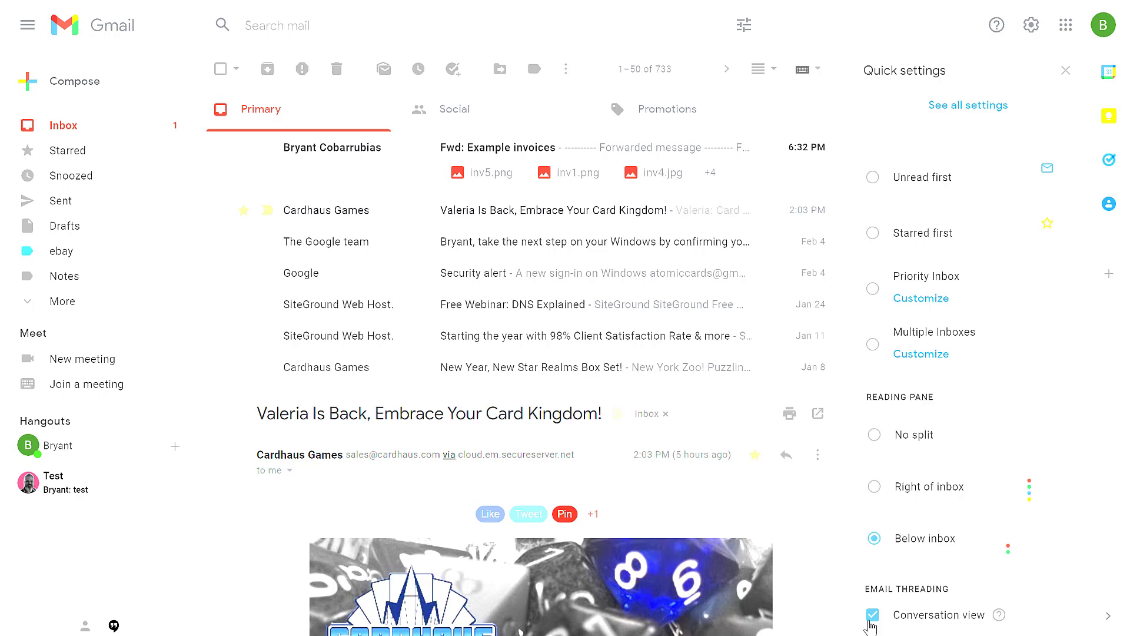
Close the Quick settings panel so the inbox spans the full width.
click(786, 453)
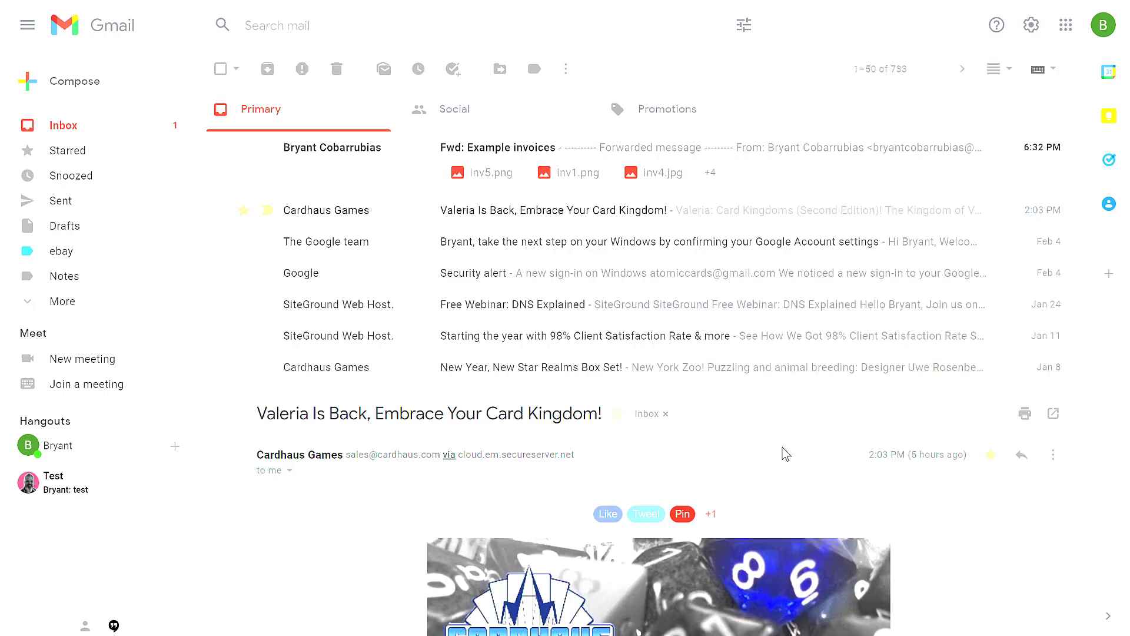